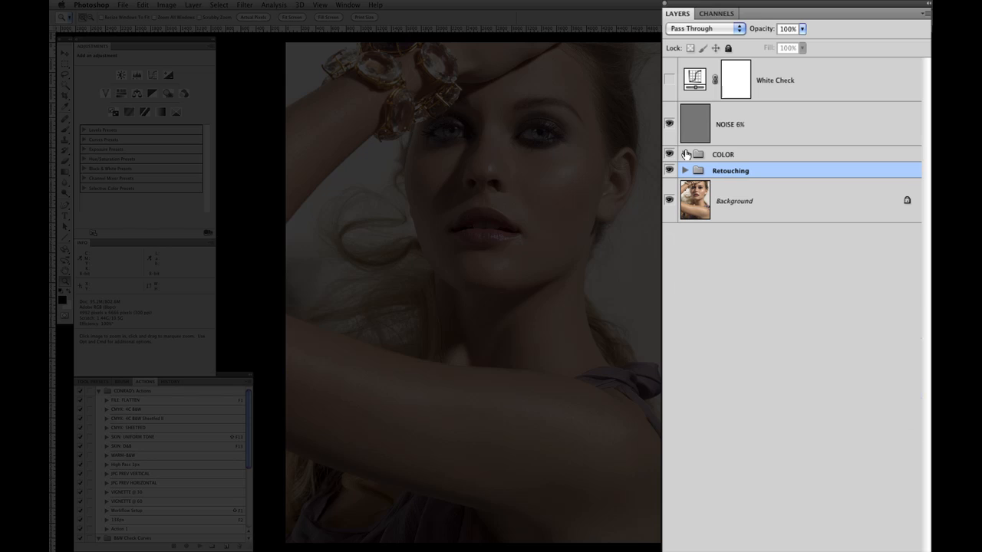
# Look over the adjustment layers inside the COLOR group, leaving the group collapsed
pyautogui.click(686, 155)
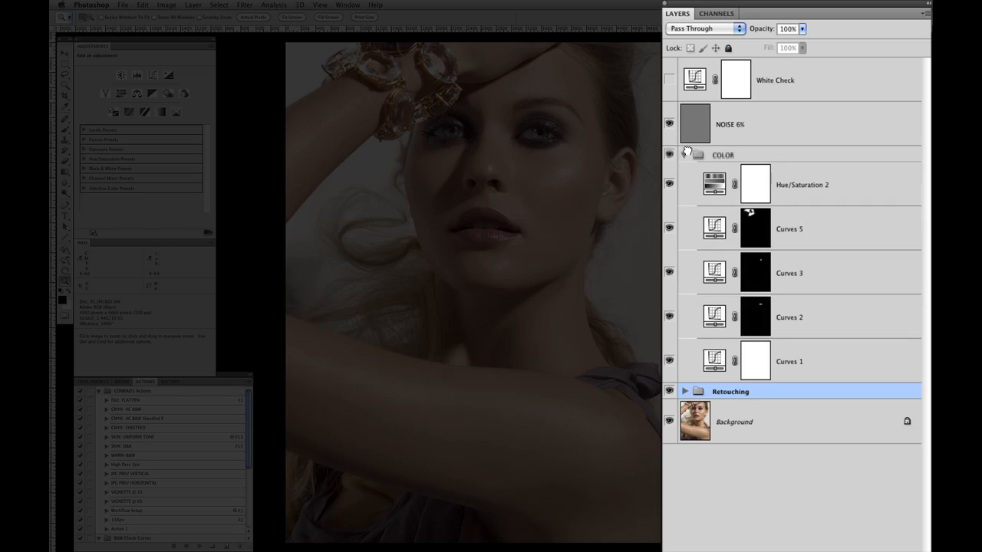
pyautogui.click(686, 154)
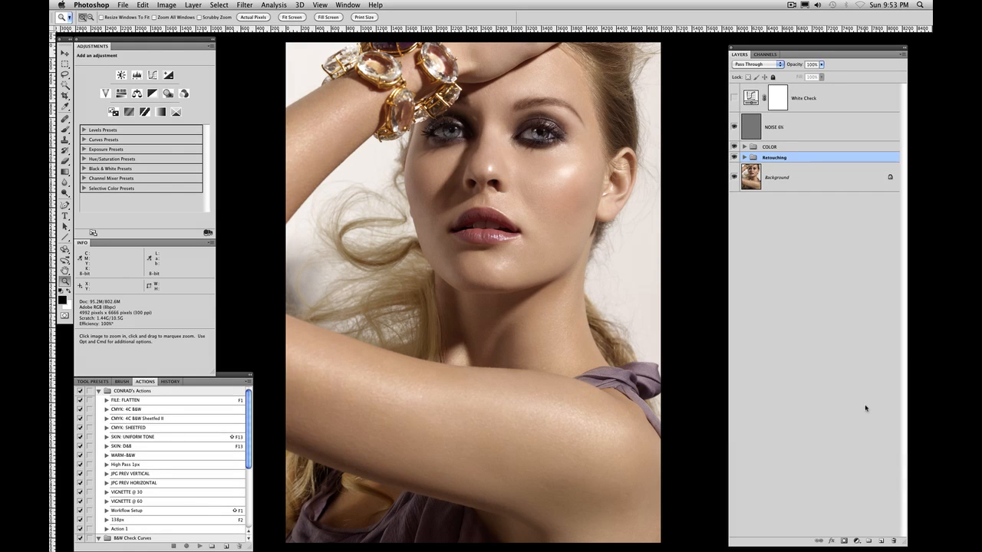
# Create a new layer group above the Retouching group and rename it D&B
pyautogui.click(869, 541)
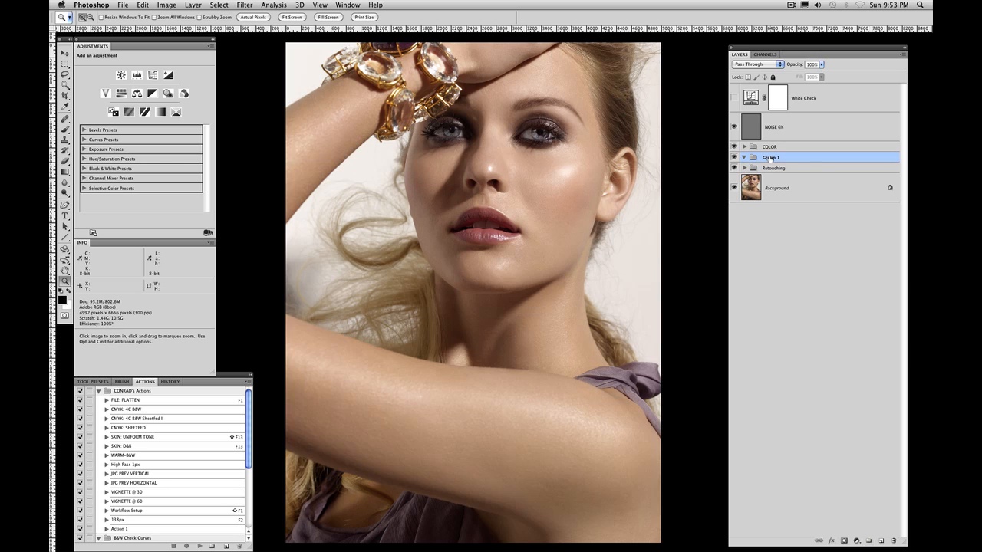
pyautogui.doubleClick(770, 159)
pyautogui.write('CAB')
pyautogui.press('Return')
# Add a layer named "D&B layer" in Overlay mode, filled with the Overlay-neutral 50% gray, inside the D&B group
pyautogui.click(903, 54)
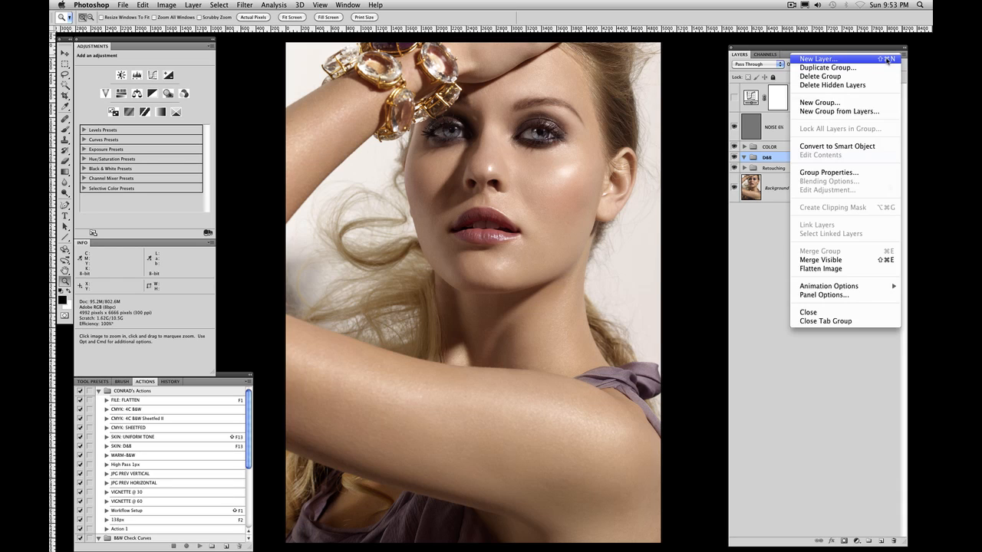
pyautogui.click(888, 61)
pyautogui.write('D')
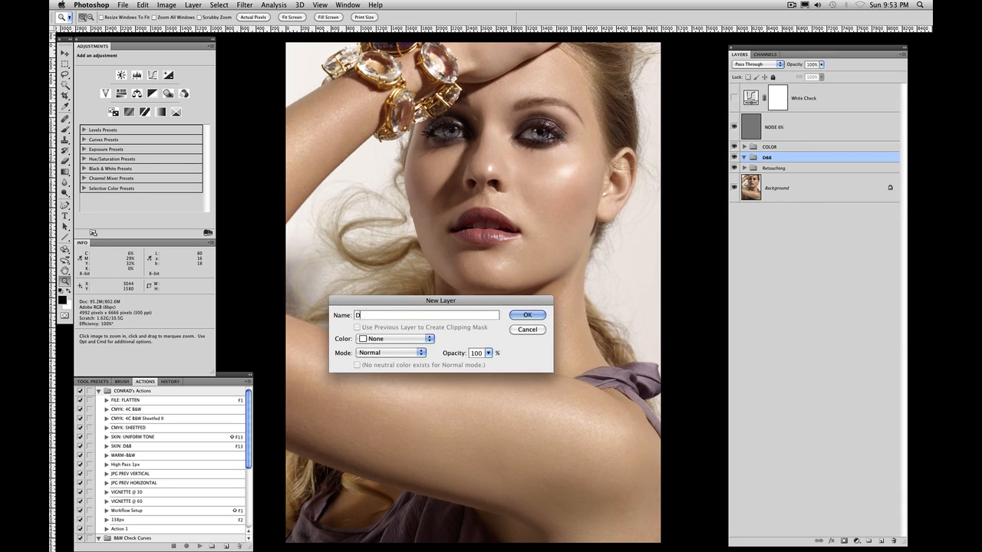
pyautogui.write('&B layer')
pyautogui.click(391, 353)
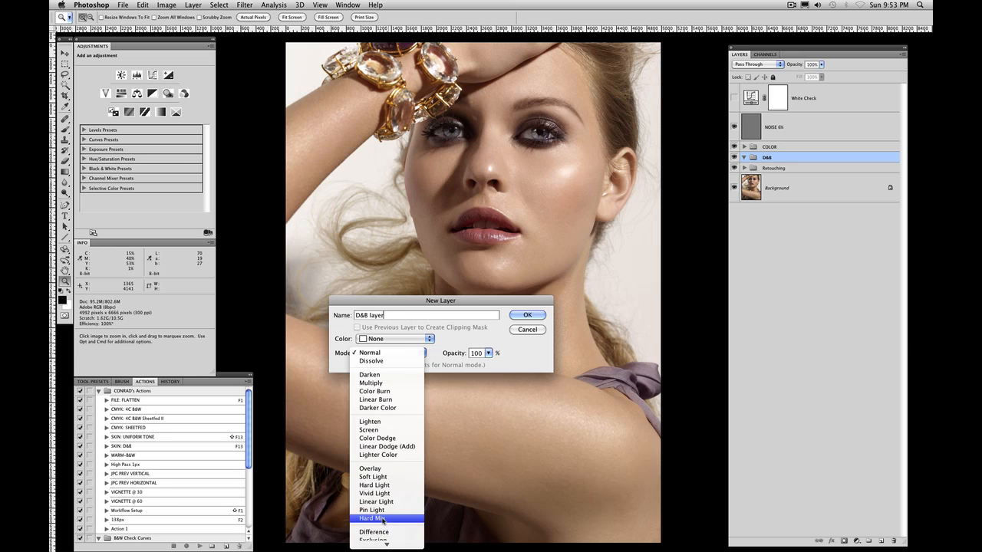
pyautogui.click(371, 468)
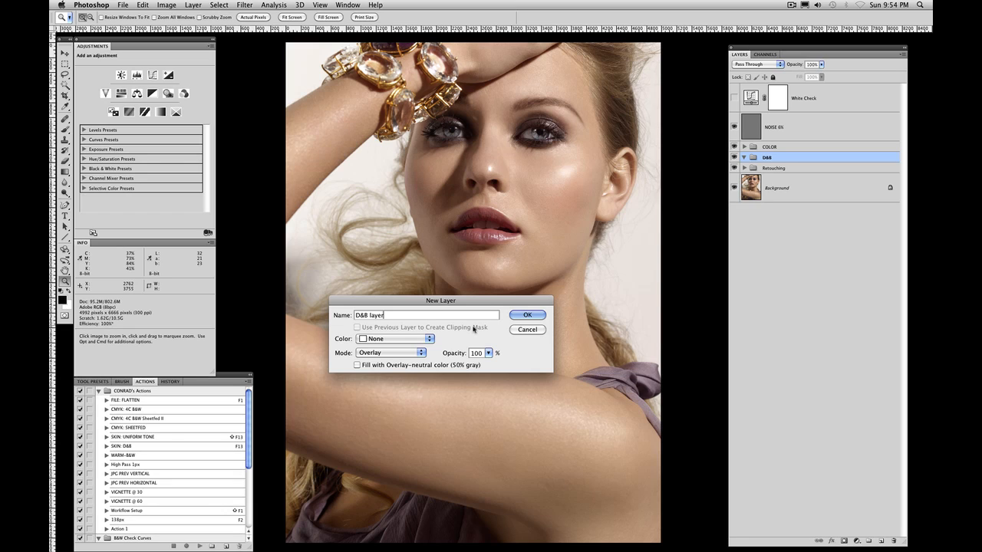
pyautogui.click(358, 365)
pyautogui.click(528, 315)
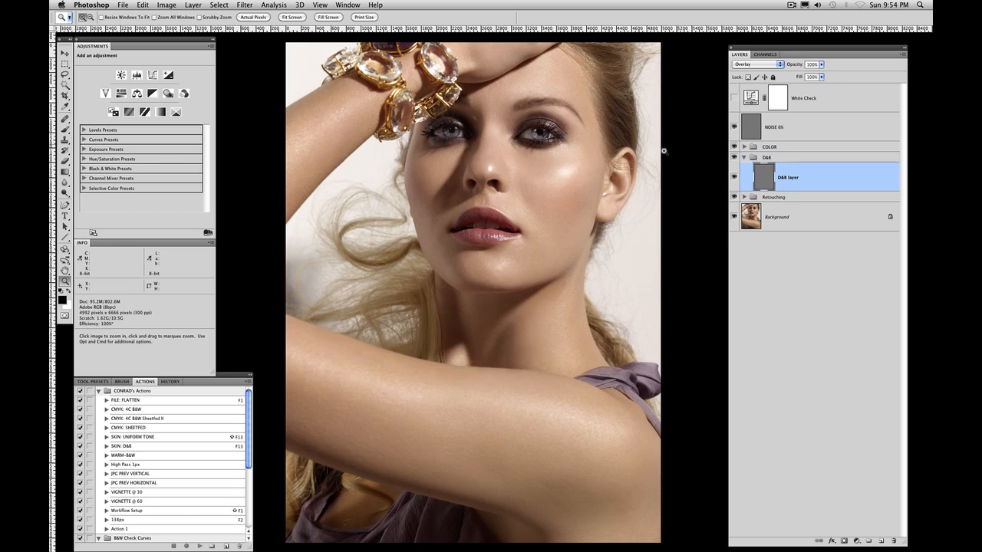
# Hide the COLOR group and preview the D&B layer in Normal and Soft Light blend modes, ending on Overlay
pyautogui.click(761, 65)
pyautogui.click(765, 6)
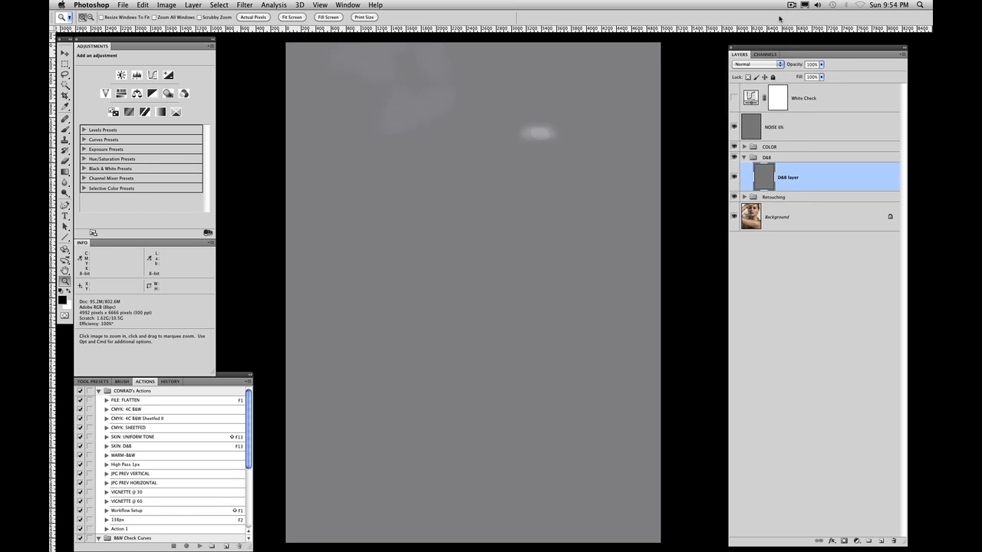
pyautogui.click(734, 147)
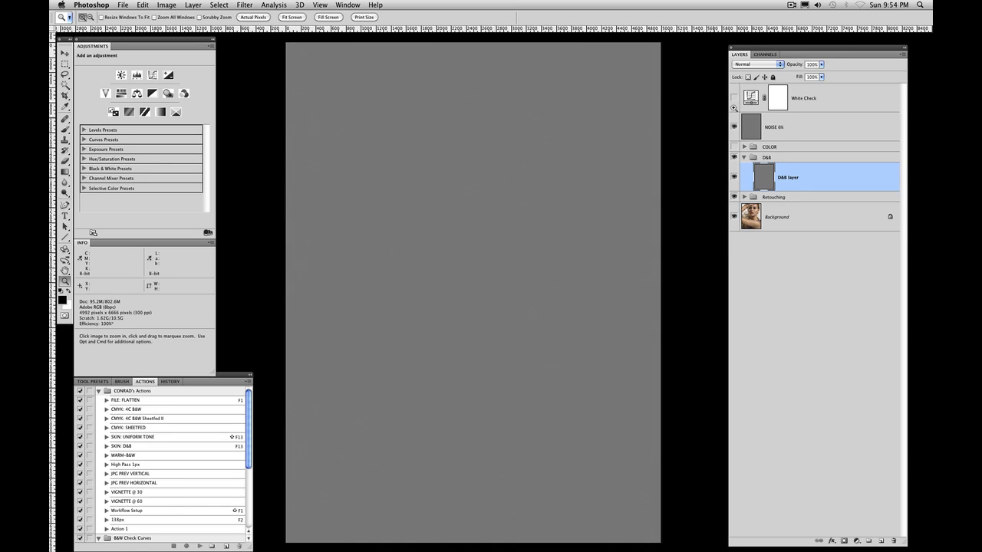
pyautogui.click(757, 65)
pyautogui.click(748, 158)
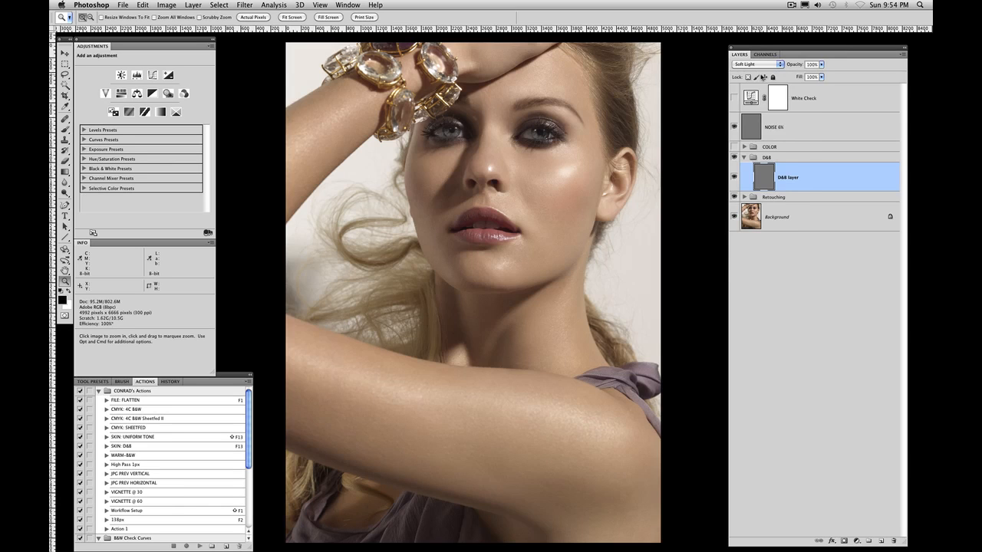
pyautogui.click(764, 65)
pyautogui.click(765, 59)
# Set up the Brush tool at 150 px and lower its opacity to 31%
pyautogui.moveTo(491, 188); pyautogui.dragTo(465, 244)
pyautogui.moveTo(460, 199); pyautogui.dragTo(465, 176)
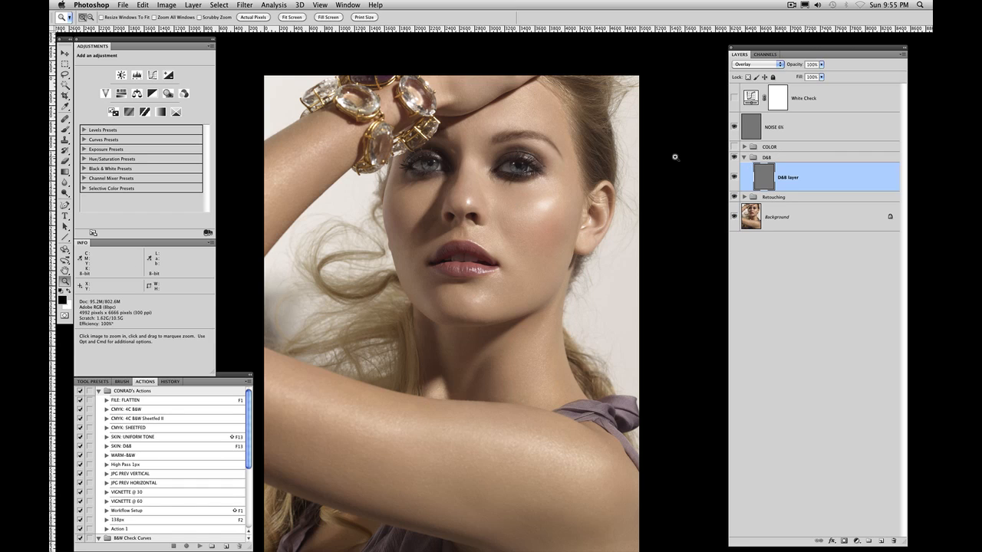
pyautogui.press('b')
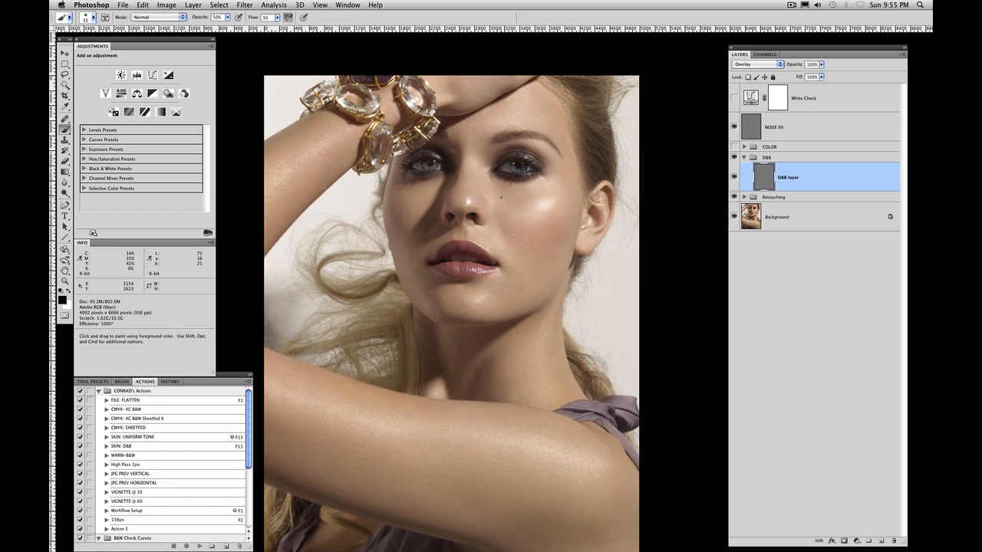
pyautogui.press(']')
pyautogui.press(']')
pyautogui.press(']')
pyautogui.press(']')
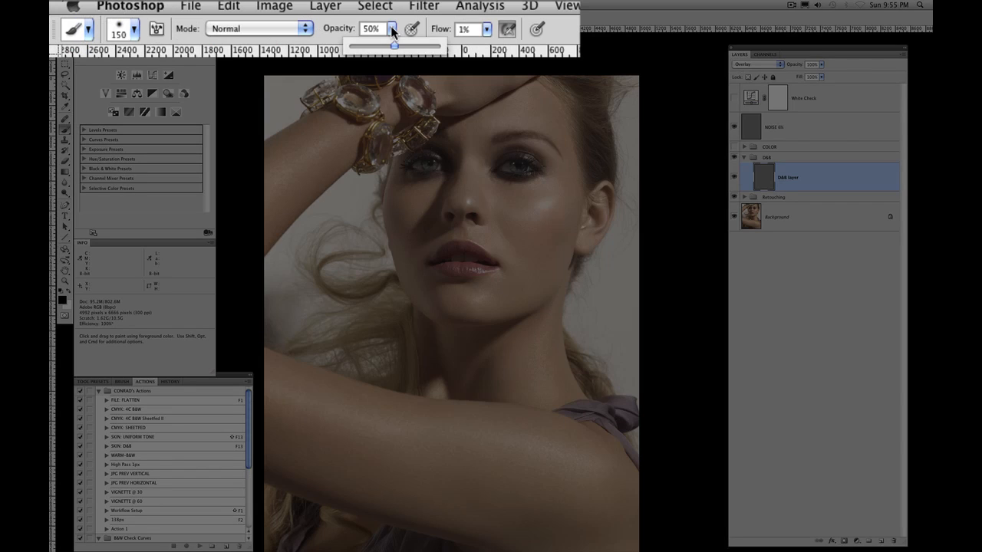
pyautogui.click(392, 29)
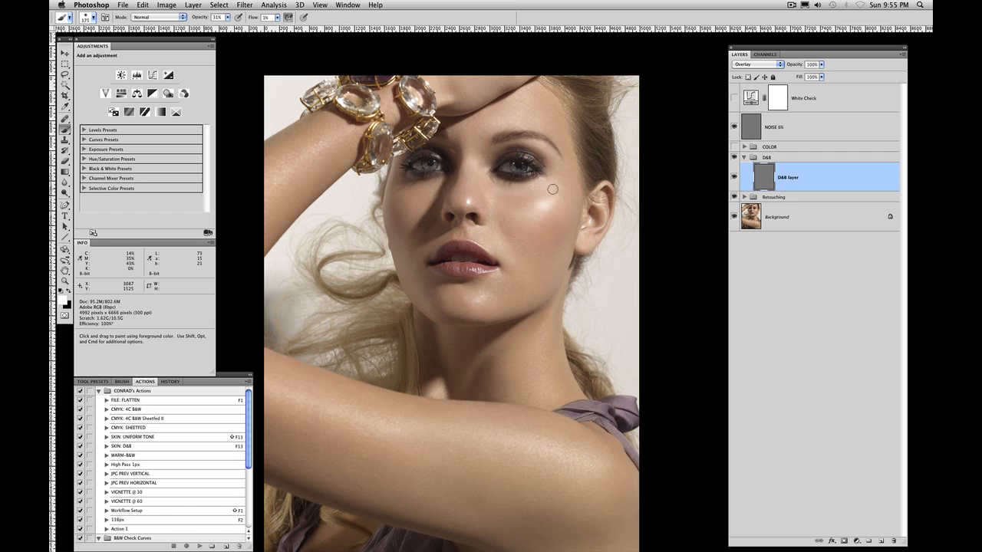
# Undo a white test stroke over the cheek highlight and set the brush to 200 px at 10% opacity
pyautogui.moveTo(553, 190); pyautogui.dragTo(539, 198)
pyautogui.press('super+z')
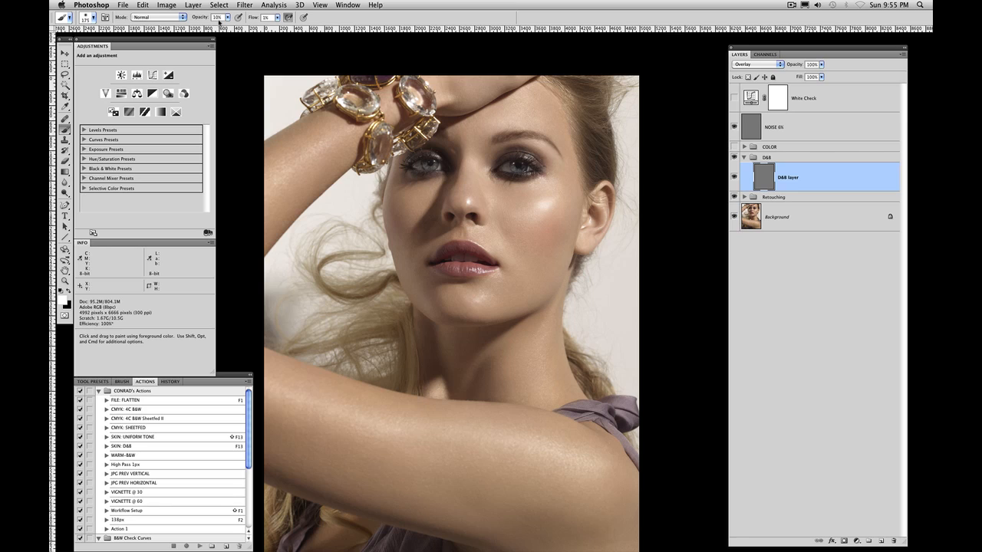
pyautogui.press(']')
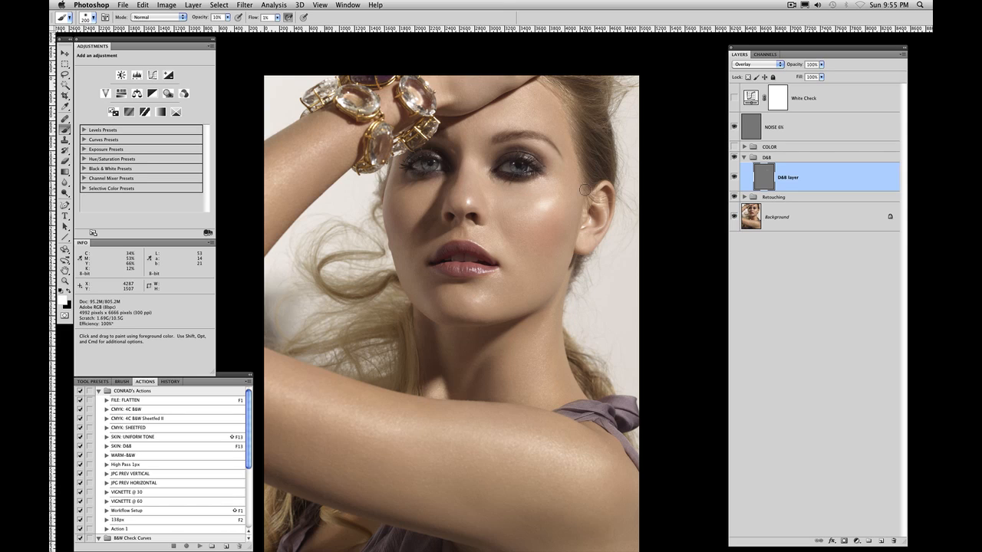
# Dodge fine areas of the portrait on the D&B layer with a much smaller white brush
pyautogui.press('[')
pyautogui.press('[')
pyautogui.press('[')
pyautogui.press('[')
pyautogui.press('[')
pyautogui.press('[')
pyautogui.press('[')
pyautogui.press('[')
pyautogui.press('[')
pyautogui.press('[')
pyautogui.press('[')
pyautogui.press('[')
pyautogui.press('[')
pyautogui.press('[')
pyautogui.press('[')
pyautogui.press(']')
pyautogui.press(']')
# Switch the brush to black and enlarge it to 400 px for burning broad areas of the portrait
pyautogui.press('x')
pyautogui.press(']')
pyautogui.press(']')
pyautogui.press(']')
pyautogui.press(']')
pyautogui.press(']')
pyautogui.press(']')
pyautogui.press(']')
pyautogui.press(']')
pyautogui.press(']')
pyautogui.press(']')
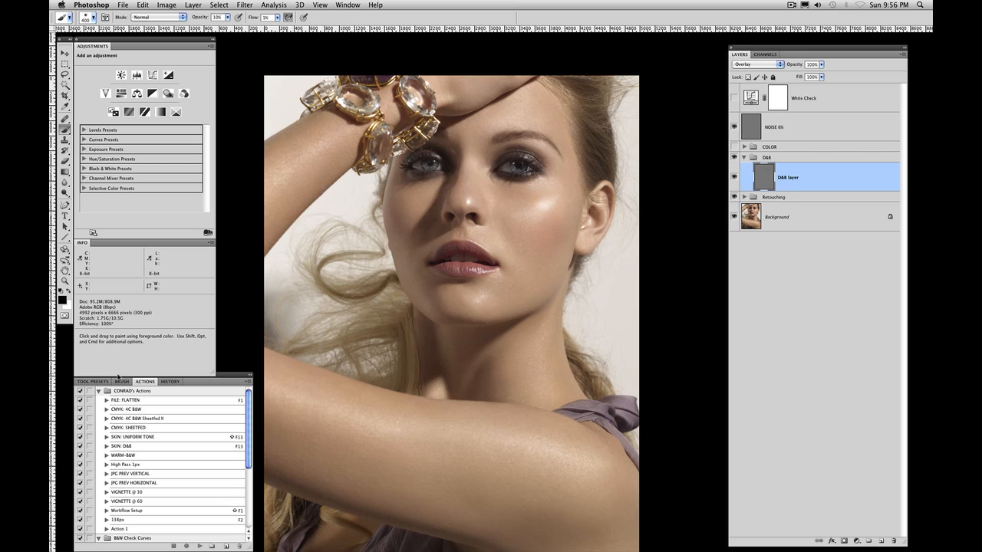
# Revert the last four brush strokes through the history and reselect the D&B layer
pyautogui.click(169, 381)
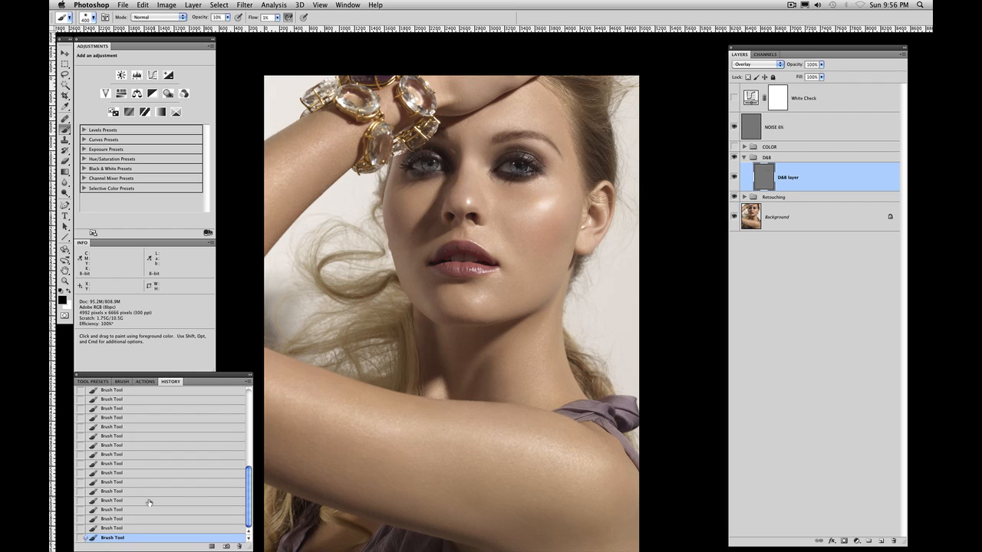
pyautogui.click(123, 510)
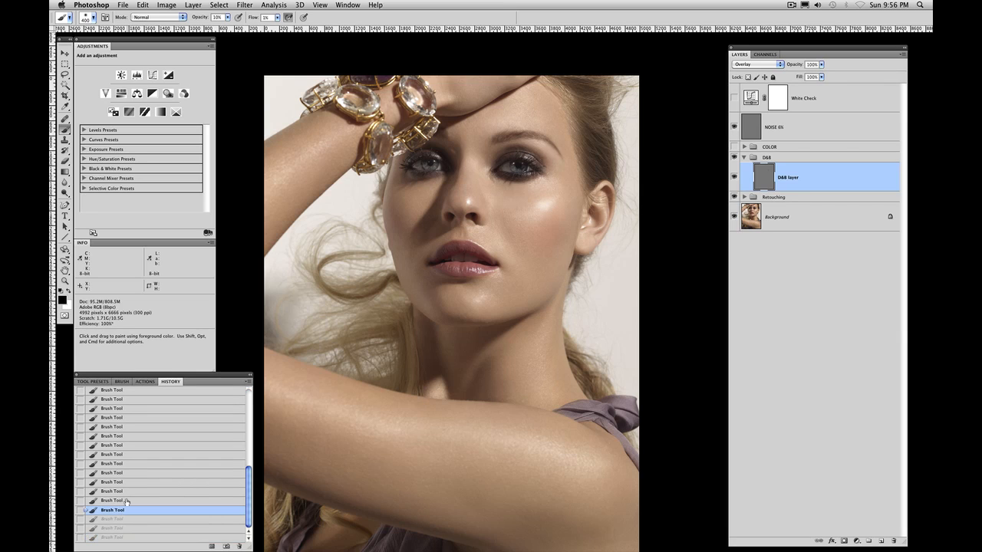
pyautogui.click(127, 501)
pyautogui.click(760, 308)
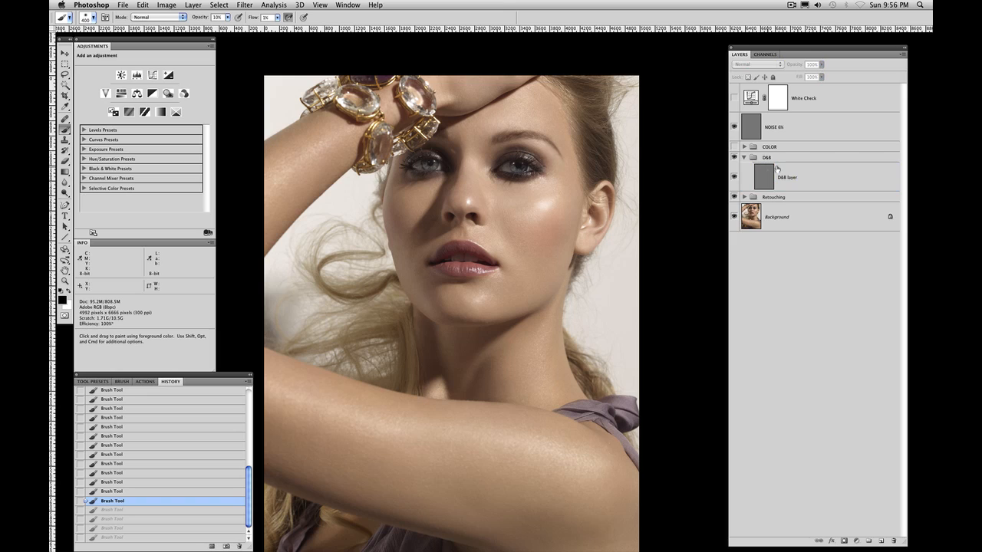
pyautogui.click(781, 170)
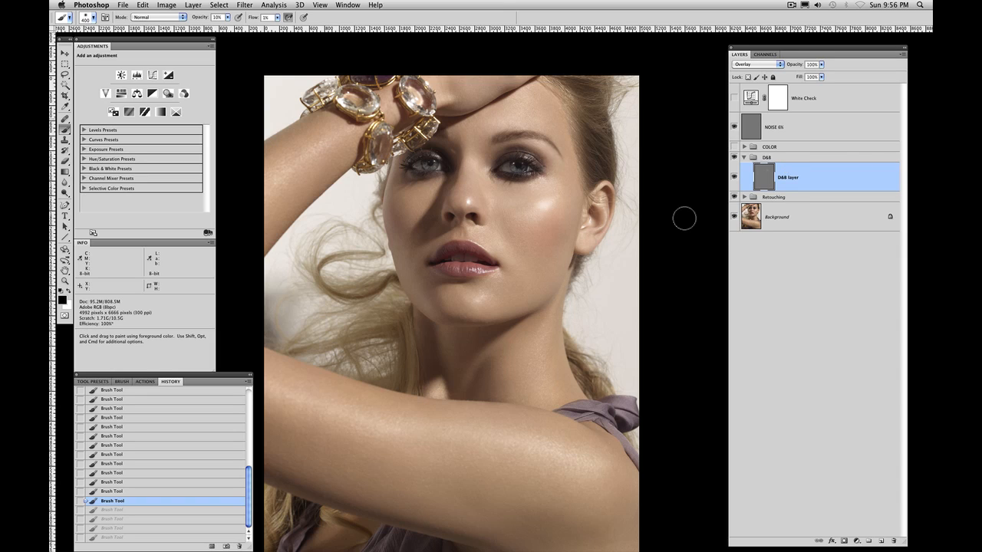
# Add a high-contrast Curves layer above the D&B layer, with the white point at input 209 and a midtone point at input 163, output 126
pyautogui.click(855, 541)
pyautogui.click(866, 408)
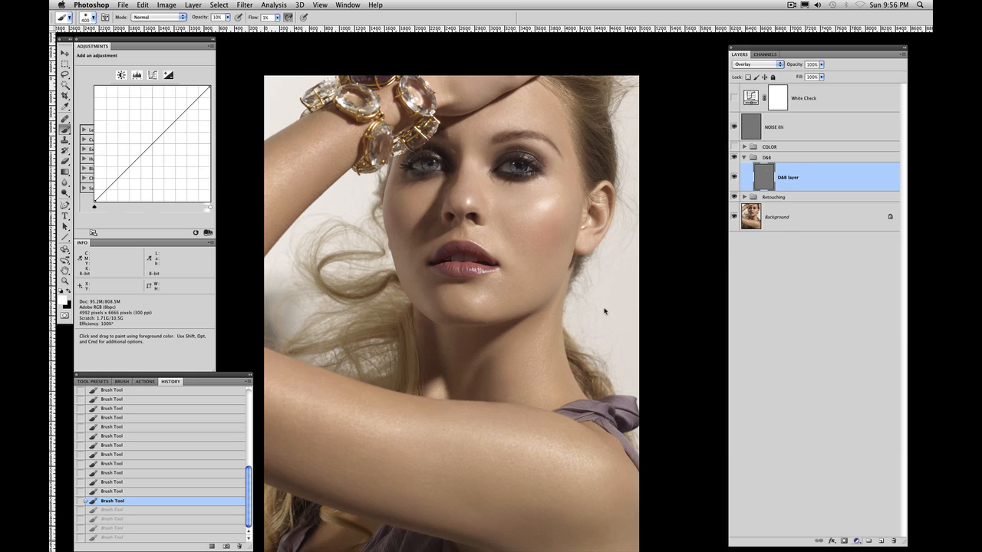
pyautogui.moveTo(174, 121); pyautogui.dragTo(189, 88)
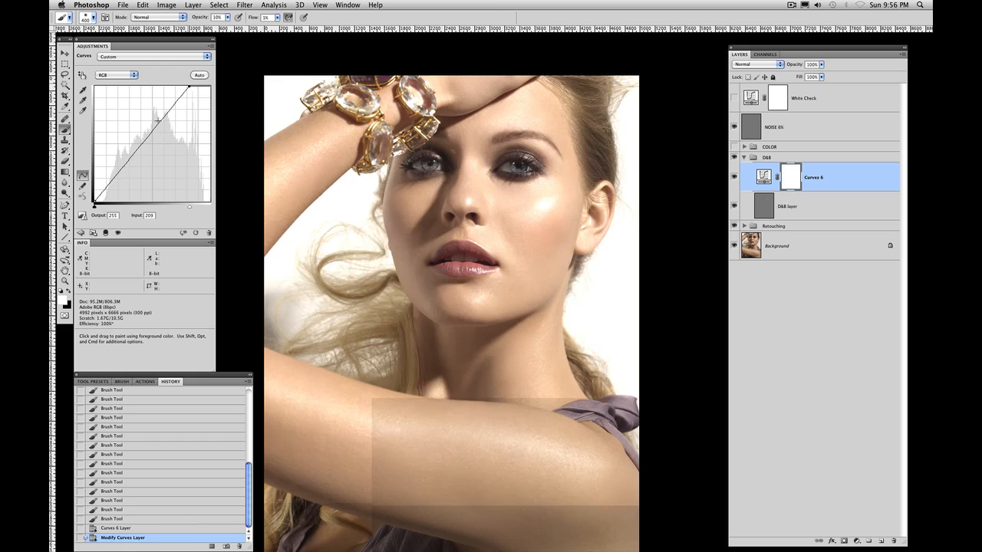
pyautogui.moveTo(157, 120); pyautogui.dragTo(167, 144)
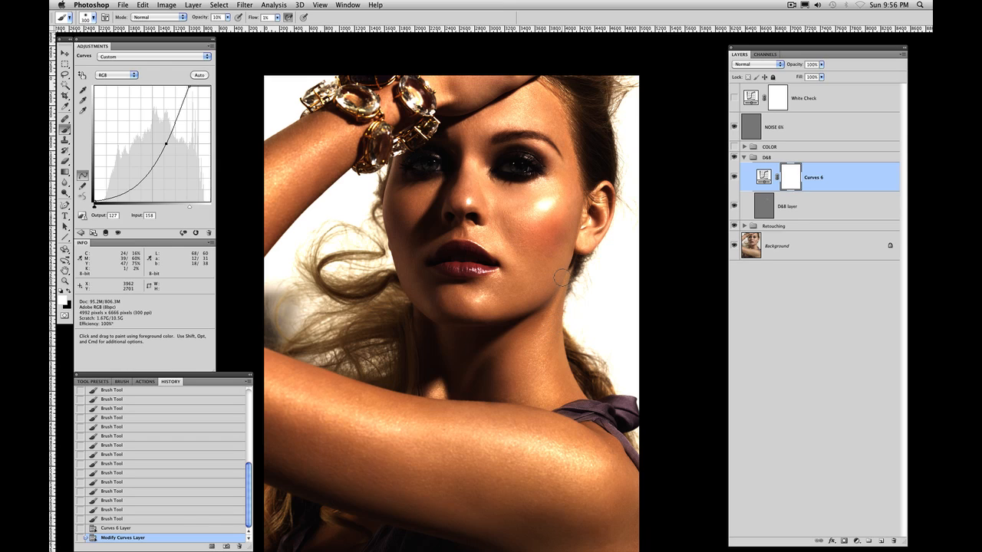
pyautogui.moveTo(167, 144); pyautogui.dragTo(169, 143)
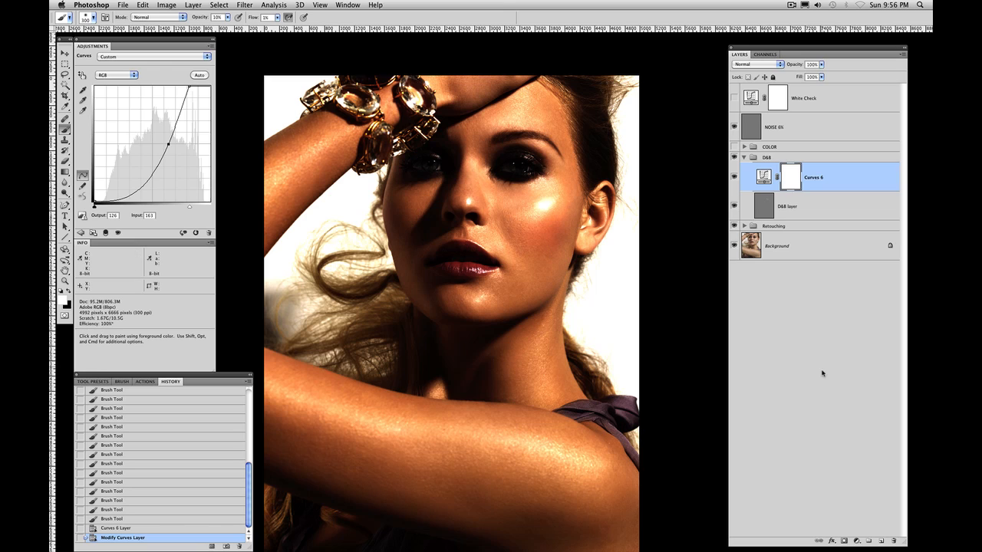
# Add a Hue/Saturation adjustment layer above the Curves layer and set its saturation to -100
pyautogui.click(856, 541)
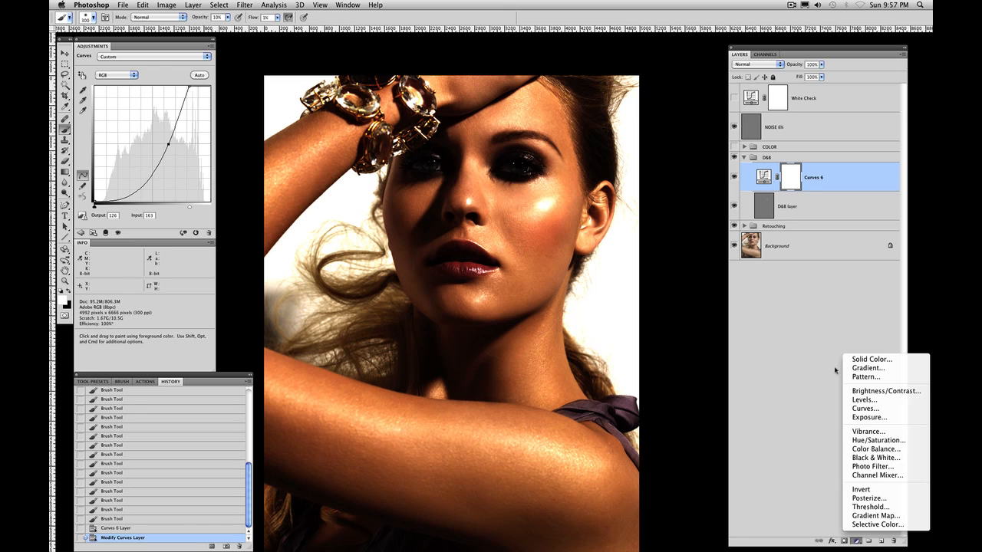
pyautogui.click(851, 441)
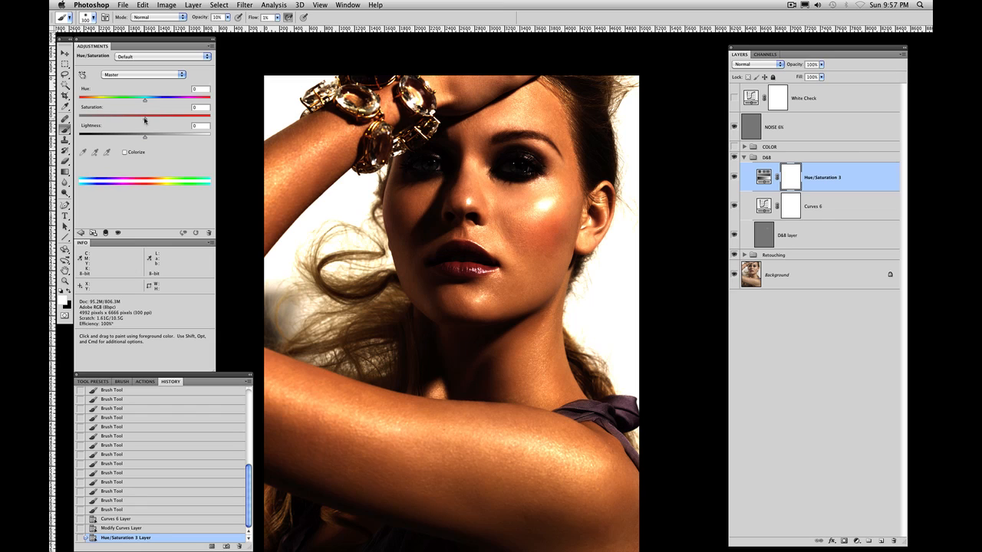
pyautogui.moveTo(144, 120); pyautogui.dragTo(79, 118)
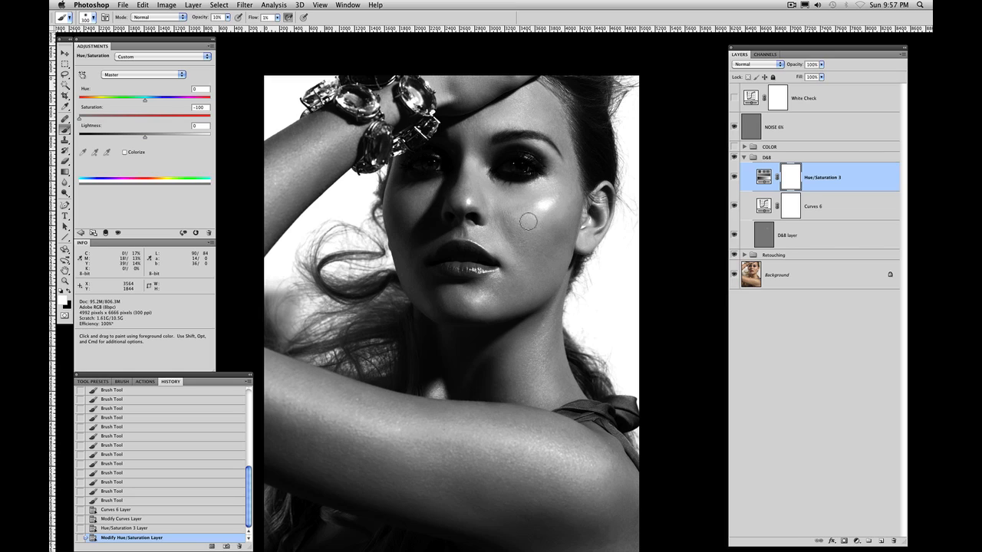
# Reduce the brush to 50 px and select the D&B layer with white as the foreground color
pyautogui.press('[')
pyautogui.press('[')
pyautogui.press('[')
pyautogui.press('[')
pyautogui.press('[')
pyautogui.press('[')
pyautogui.press('[')
pyautogui.press('[')
pyautogui.press('[')
pyautogui.press('[')
pyautogui.press('[')
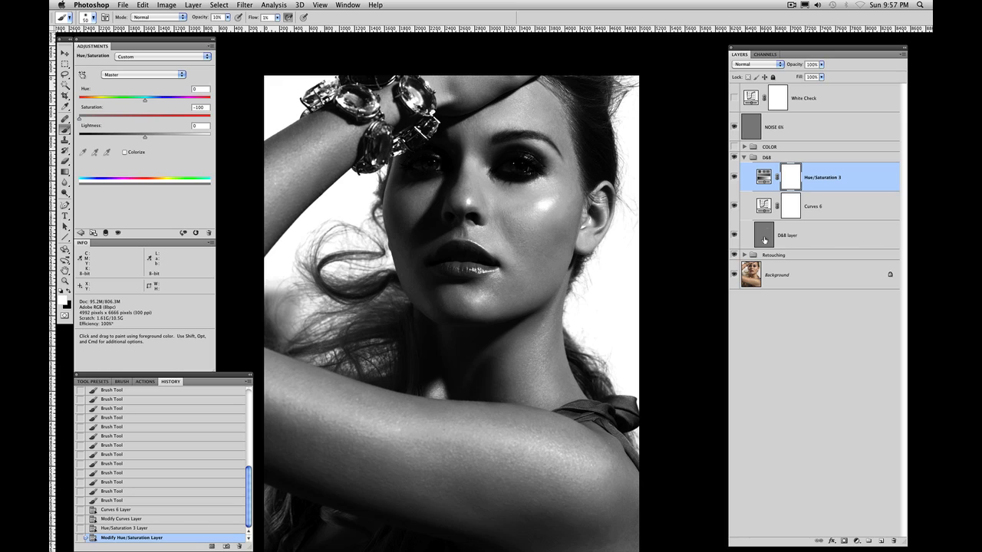
pyautogui.hotkey('alt', '[')
pyautogui.hotkey('alt', '[')
pyautogui.press('x')
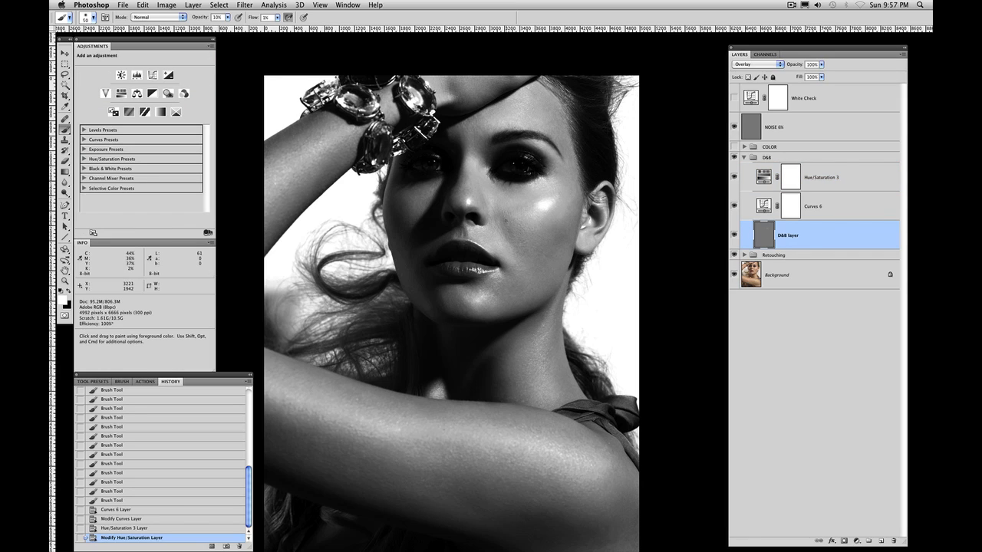
# Dodge the uneven dark patches beside the nose, across the lit cheek and along the jaw with white strokes
pyautogui.moveTo(505, 221)
pyautogui.mouseDown()
pyautogui.moveTo(512, 236)
pyautogui.moveTo(498, 218)
pyautogui.mouseUp()
pyautogui.moveTo(498, 218); pyautogui.dragTo(503, 227)
pyautogui.moveTo(503, 227); pyautogui.dragTo(511, 234)
pyautogui.moveTo(511, 234); pyautogui.dragTo(517, 234)
pyautogui.moveTo(516, 233); pyautogui.dragTo(543, 250)
pyautogui.moveTo(543, 250); pyautogui.dragTo(555, 238)
pyautogui.moveTo(561, 226)
pyautogui.mouseDown()
pyautogui.moveTo(569, 204)
pyautogui.moveTo(565, 214)
pyautogui.mouseUp()
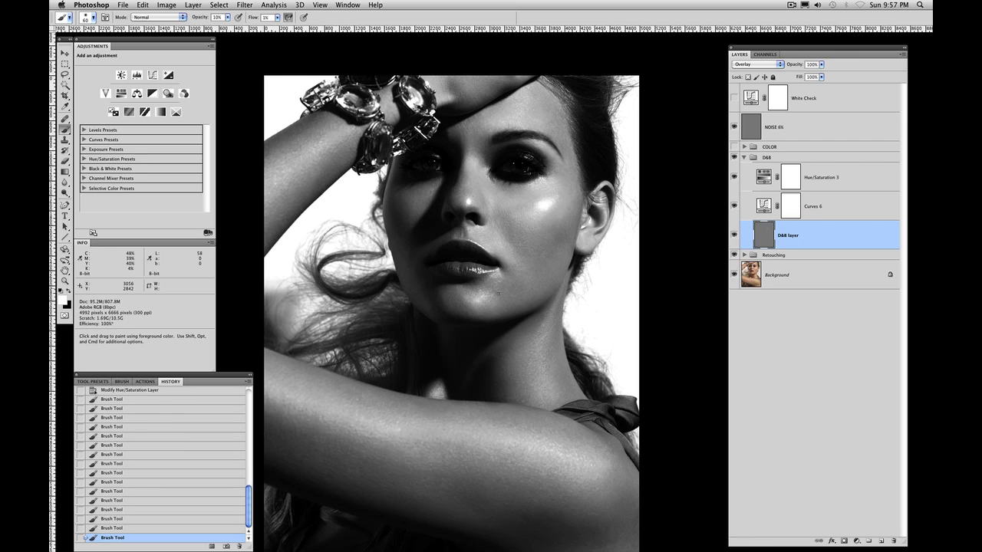
pyautogui.moveTo(499, 292); pyautogui.dragTo(551, 292)
# Continue dodging the lit cheek with the white brush, enlarging it and then reducing it to 70 px for finer patches
pyautogui.press(']')
pyautogui.press(']')
pyautogui.press(']')
pyautogui.press(']')
pyautogui.press(']')
pyautogui.press(']')
pyautogui.press(']')
pyautogui.press(']')
pyautogui.press(']')
pyautogui.press(']')
pyautogui.press('[')
pyautogui.press('[')
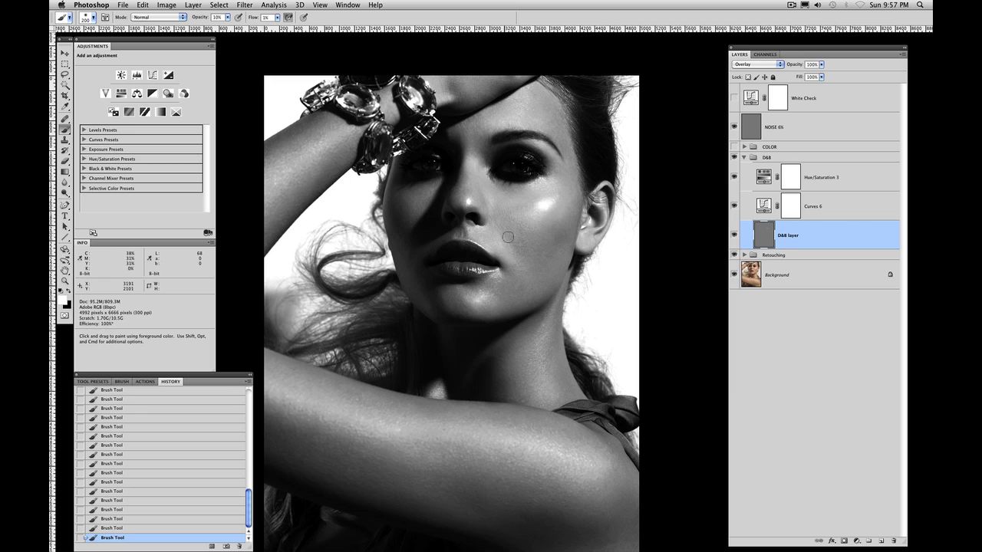
pyautogui.press('[')
pyautogui.press('[')
pyautogui.press('[')
pyautogui.press('[')
pyautogui.press('[')
pyautogui.press('[')
pyautogui.press('[')
pyautogui.moveTo(548, 254); pyautogui.dragTo(560, 246)
# Hide the Hue/Saturation 3 and Curves 6 check layers and compare the portrait with the D&B group off and on
pyautogui.click(734, 179)
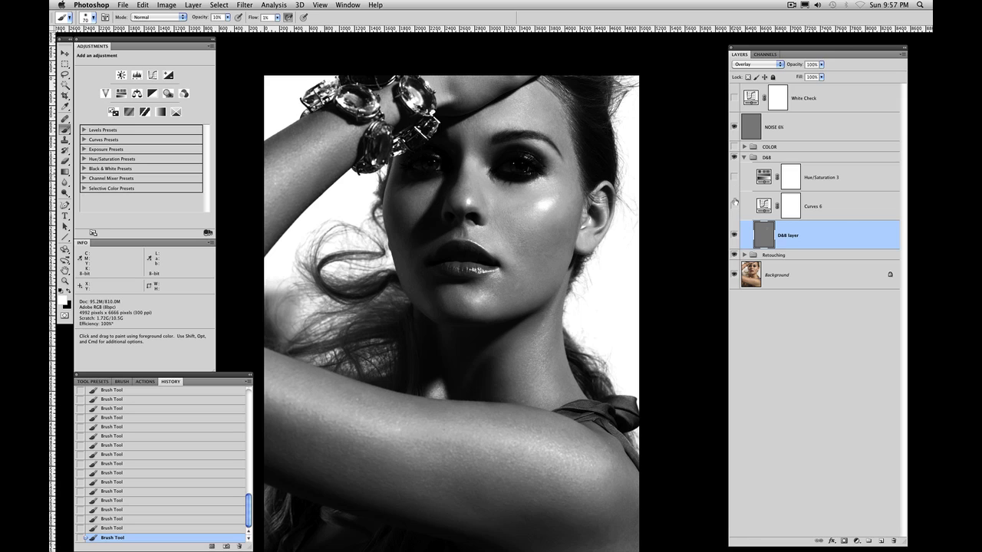
pyautogui.click(734, 204)
pyautogui.click(734, 158)
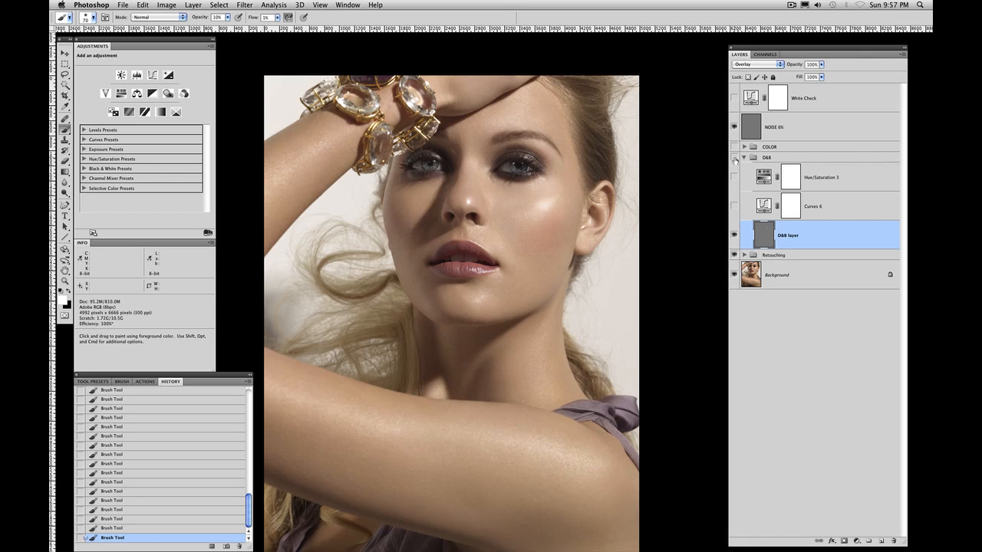
pyautogui.click(734, 158)
pyautogui.click(734, 158)
# Show the COLOR group again and collapse the D&B group
pyautogui.click(734, 147)
pyautogui.click(743, 156)
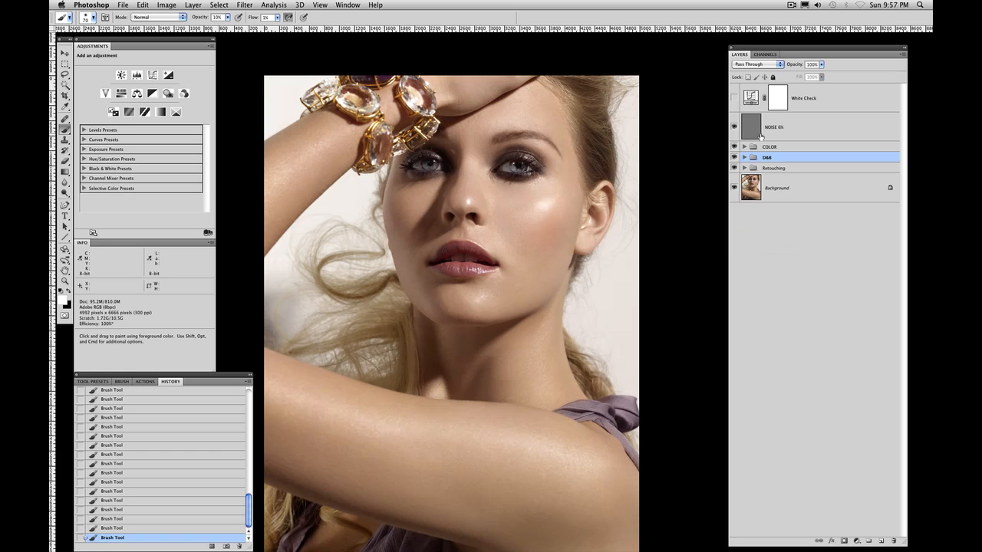